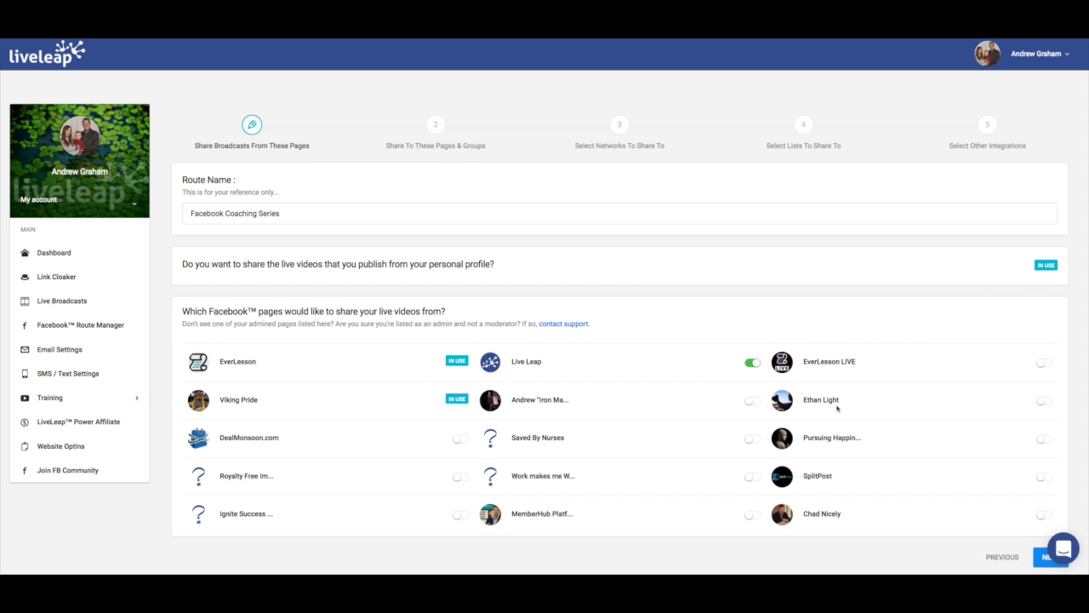
- Advance the Facebook Coaching Series route setup to the Select Other Integrations stage, keeping the existing page, group, network and list selections
scroll(690, 372, down, 1)
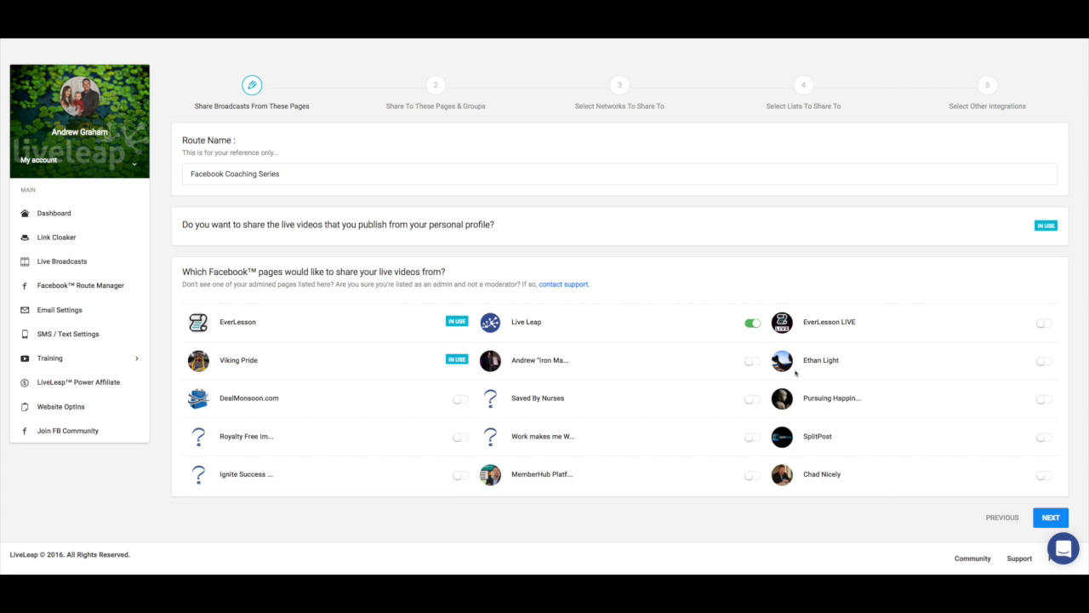
click(1043, 524)
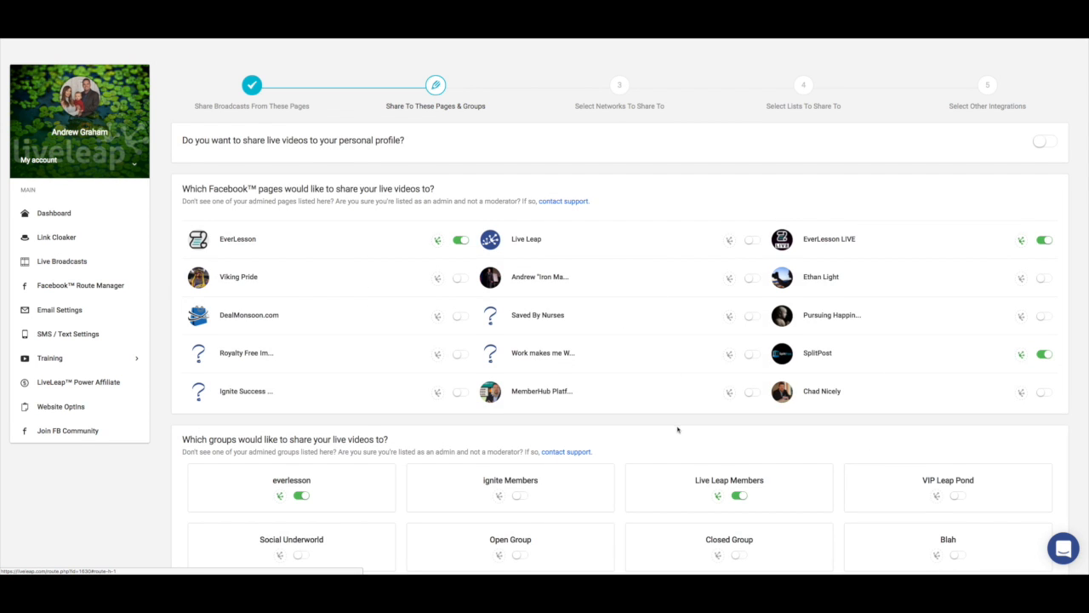
scroll(679, 431, down, 3)
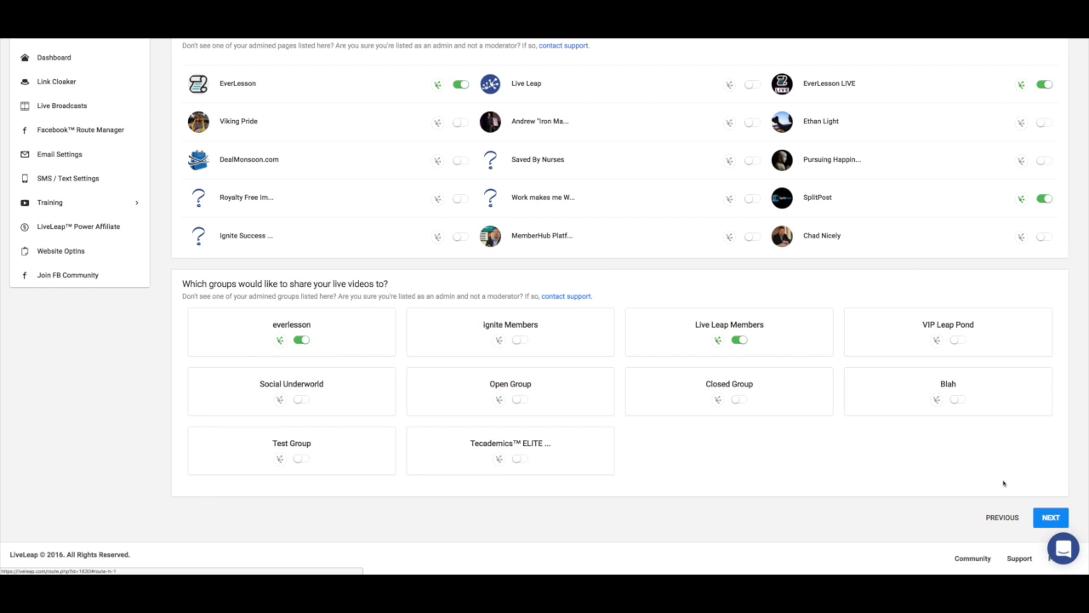
click(1051, 517)
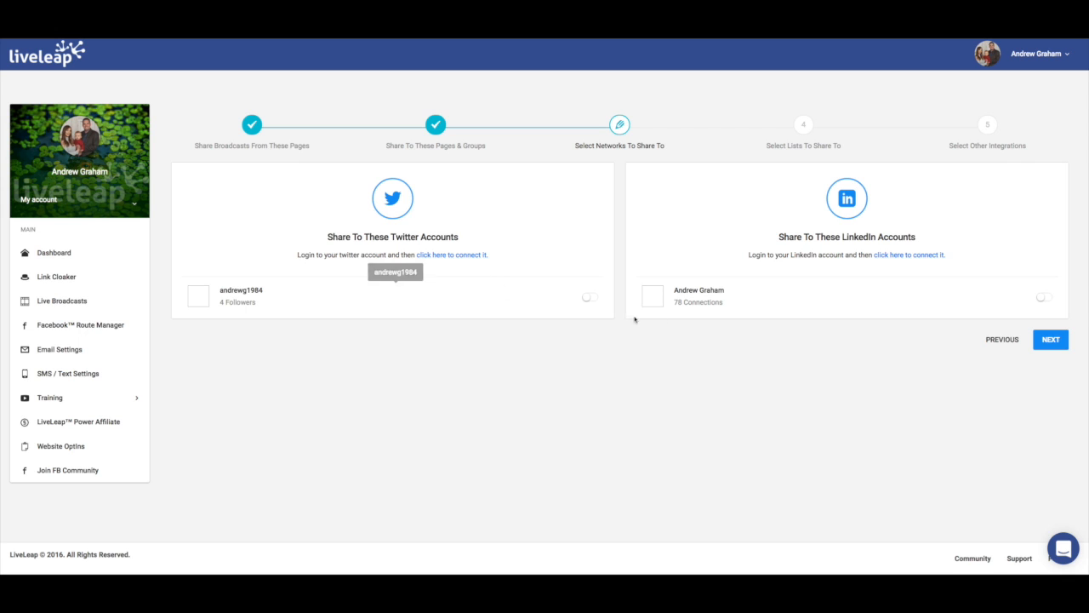
click(1060, 344)
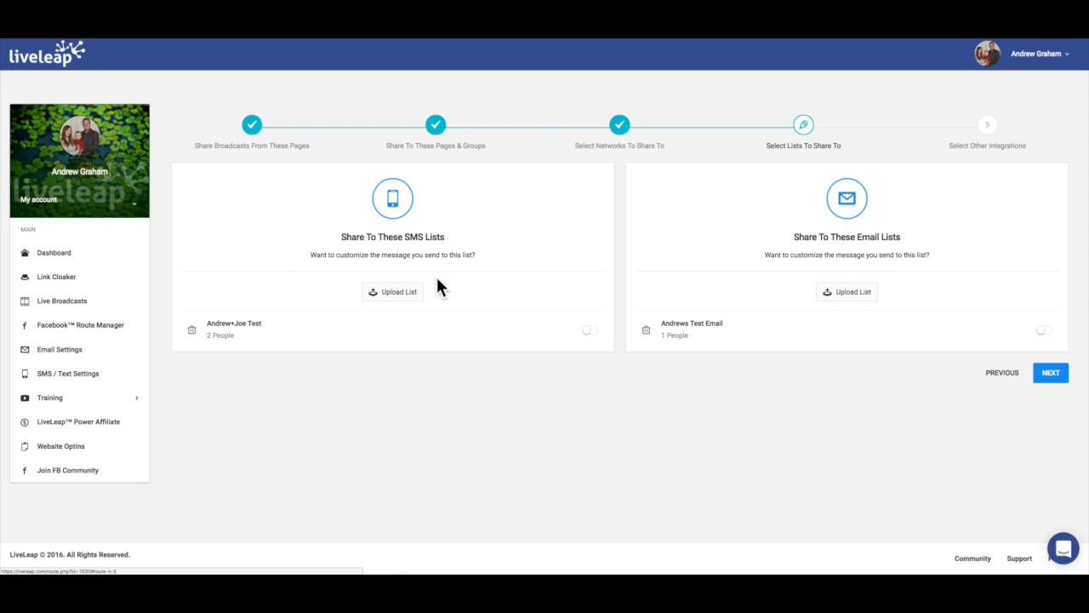
click(1057, 376)
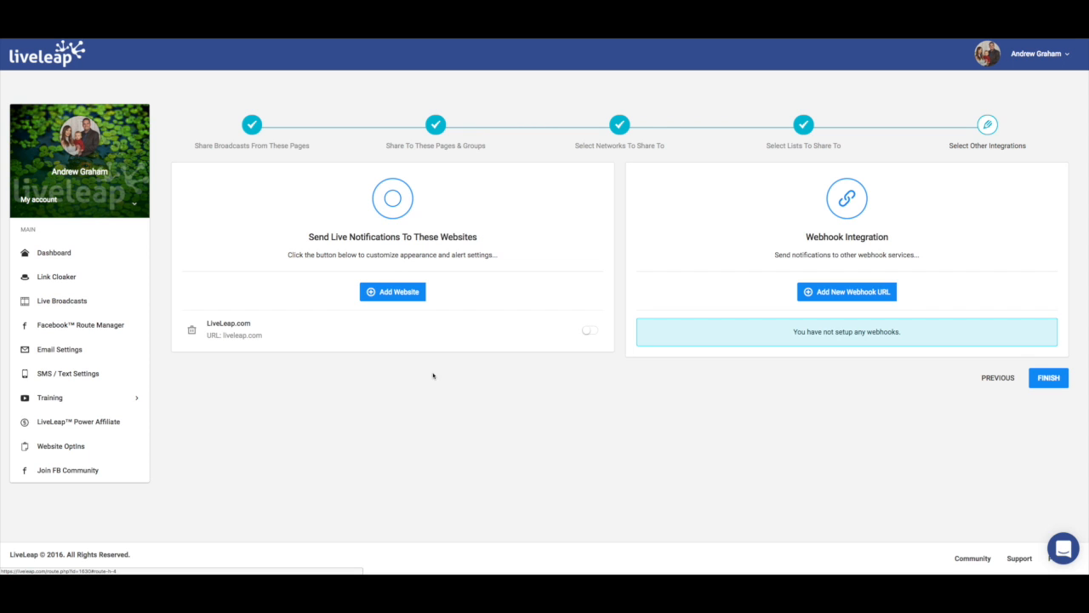
- Start a new website notification with the website name LiveLeap.com and the URL liveleap.com
click(393, 291)
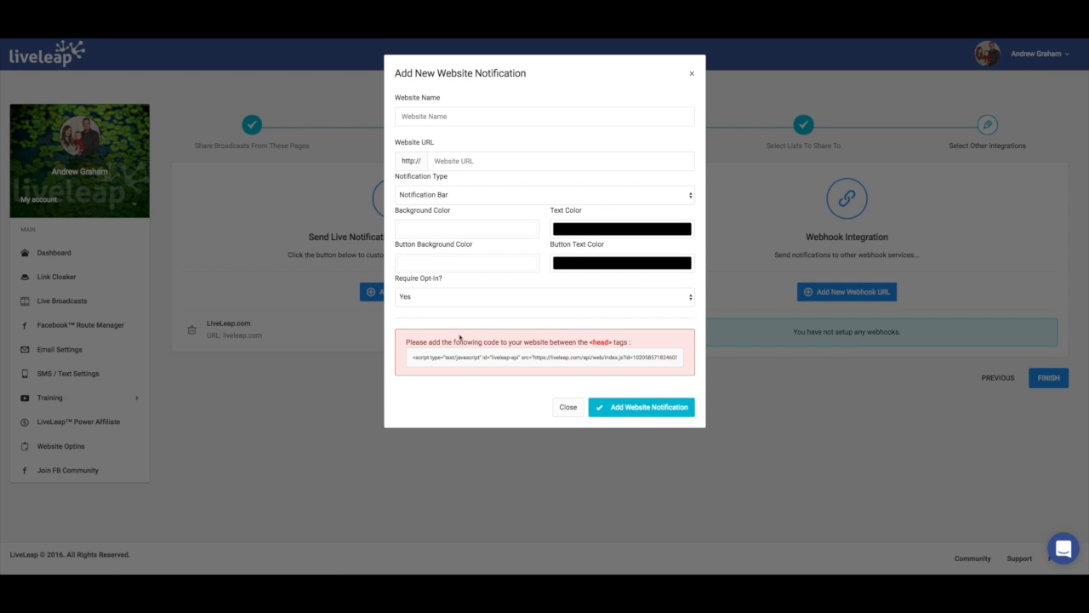
click(466, 118)
text(LiveLeap.com)
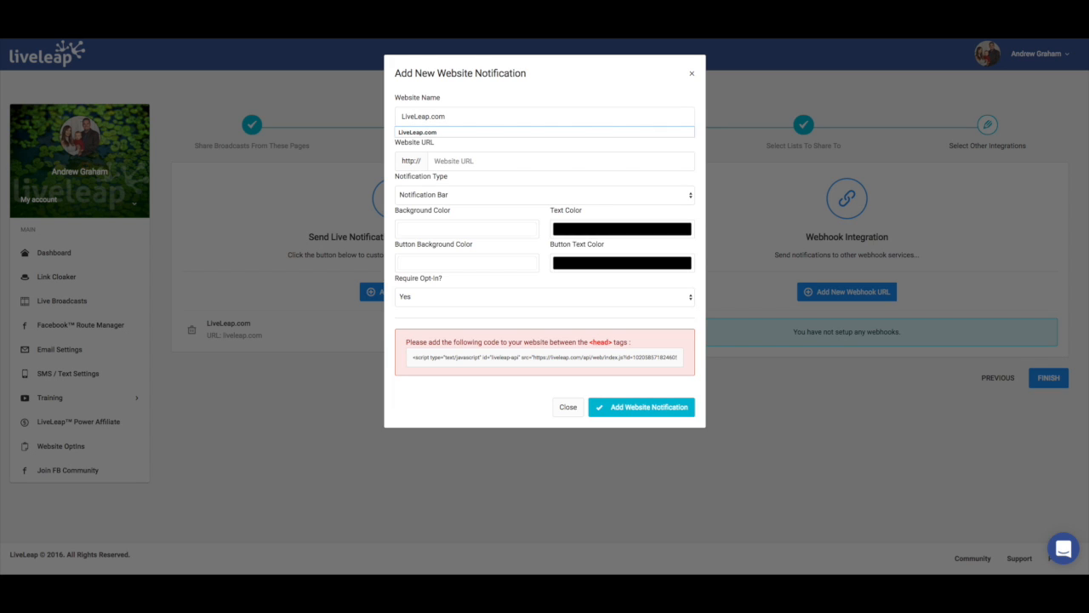
click(577, 89)
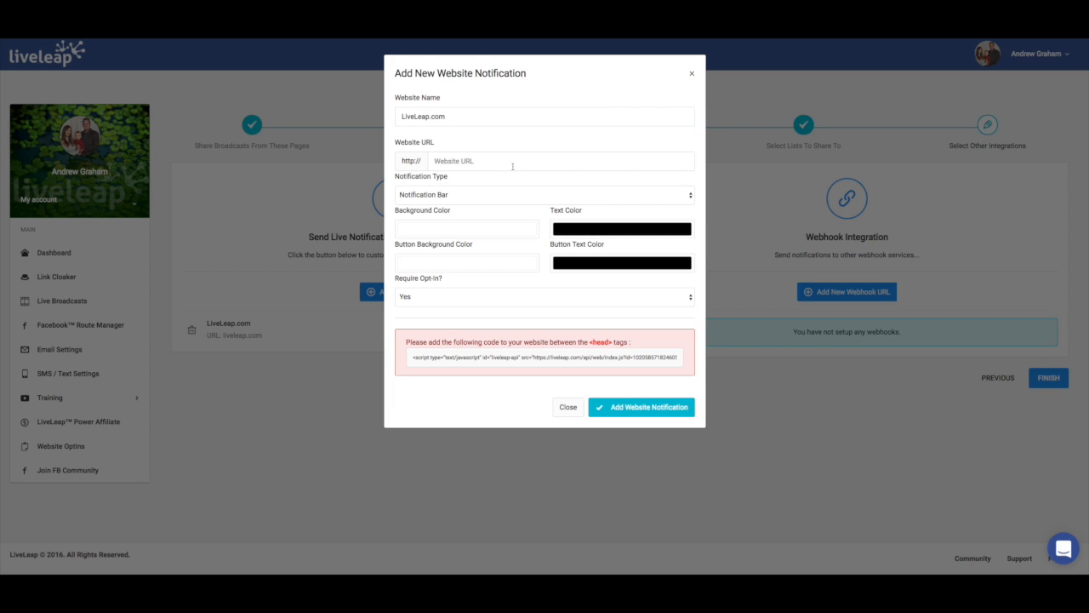
click(494, 162)
text(liveleap.com)
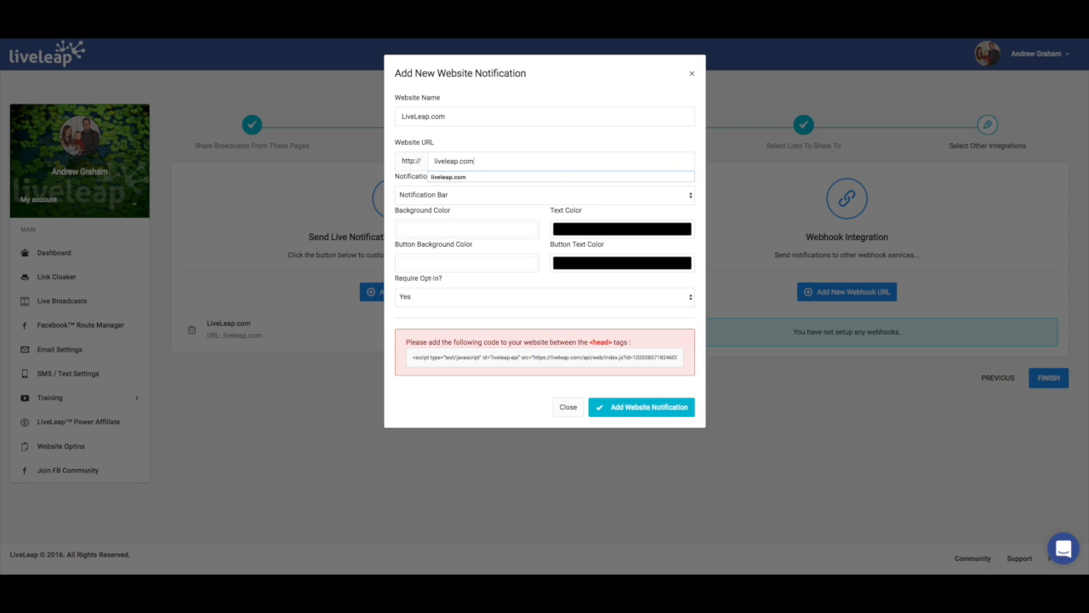
click(534, 150)
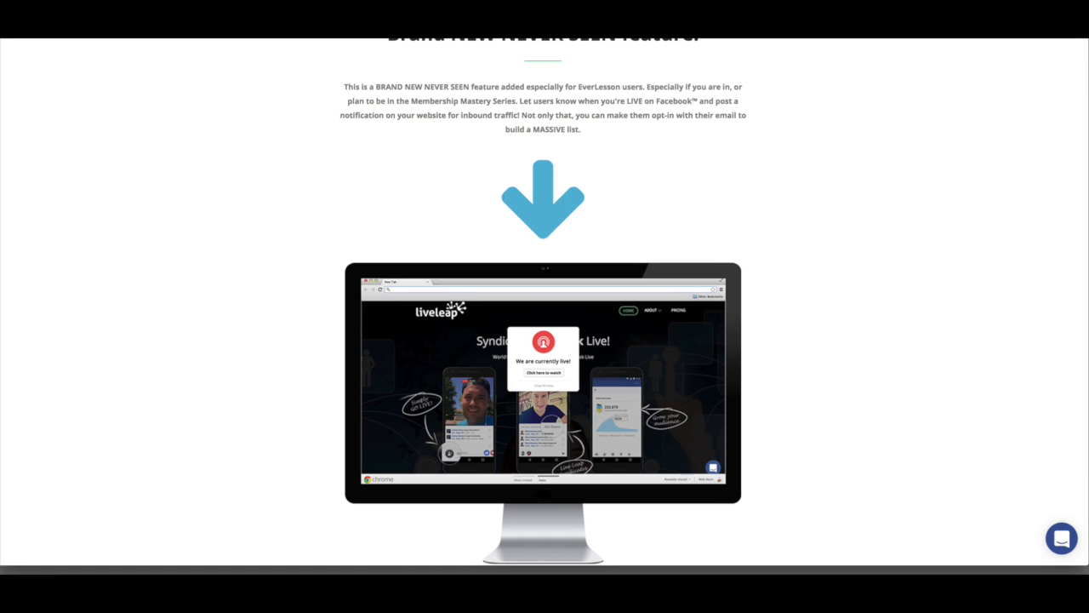
- Examine the LiveLeap sales page's examples of the live popup, the email opt-in and the three website notification layouts
scroll(667, 252, down, 3)
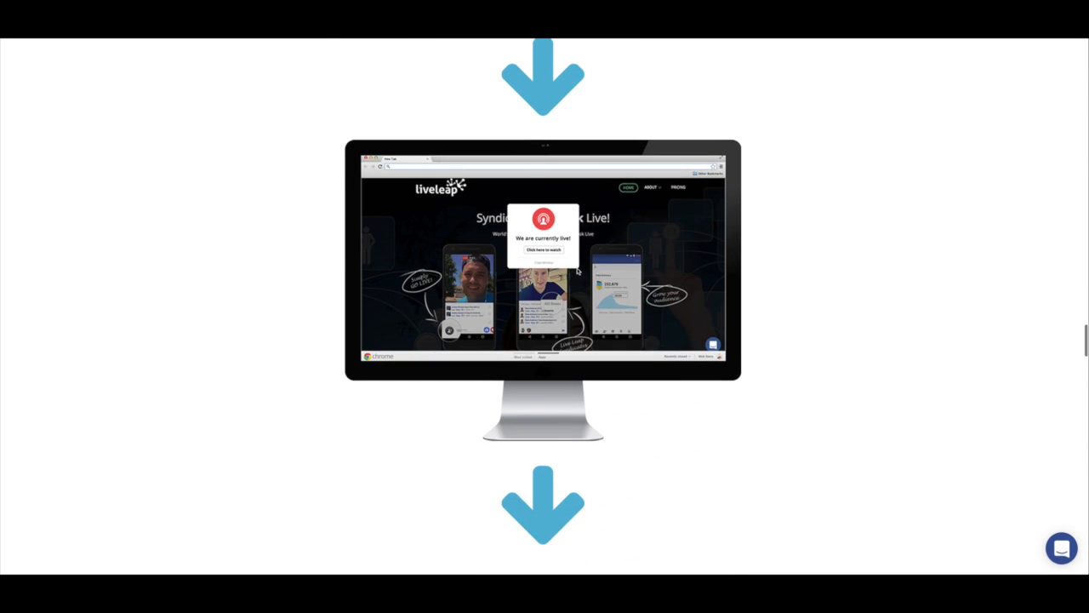
scroll(594, 292, down, 8)
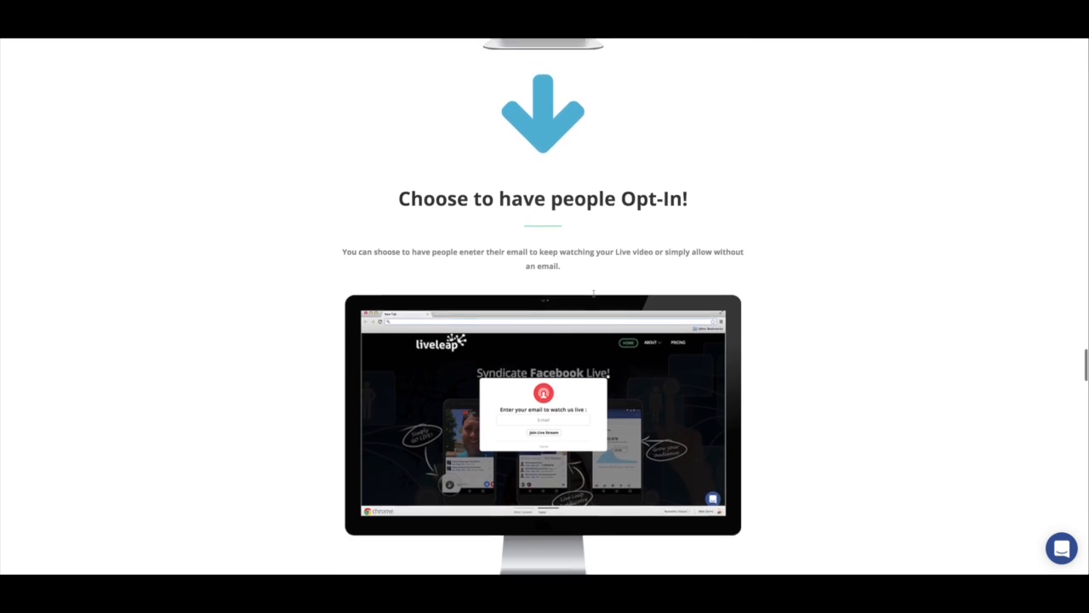
scroll(593, 292, down, 3)
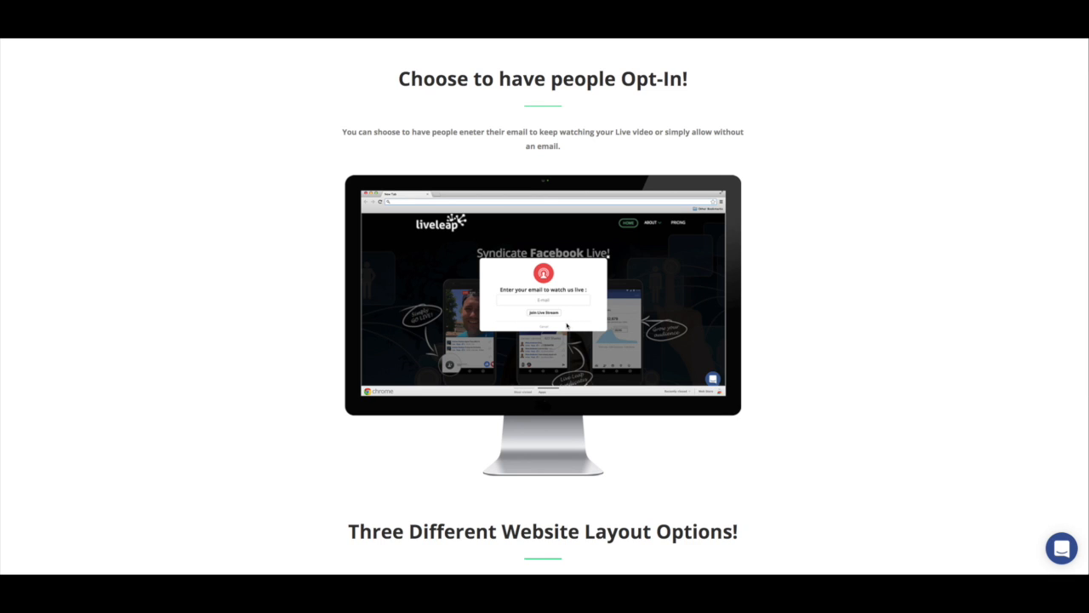
scroll(596, 388, down, 6)
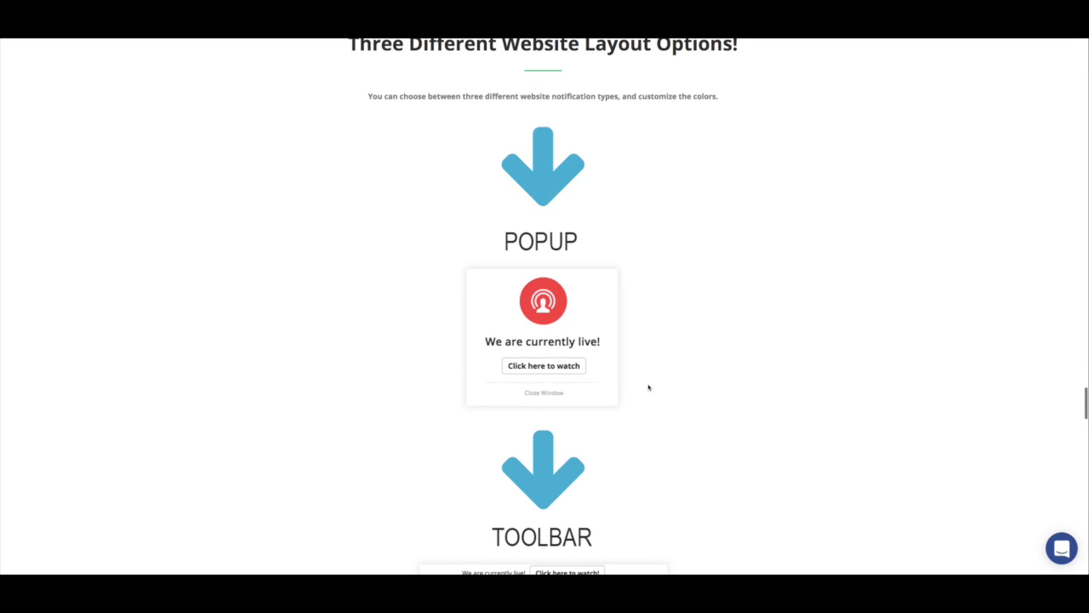
scroll(647, 384, down, 3)
scroll(593, 346, up, 3)
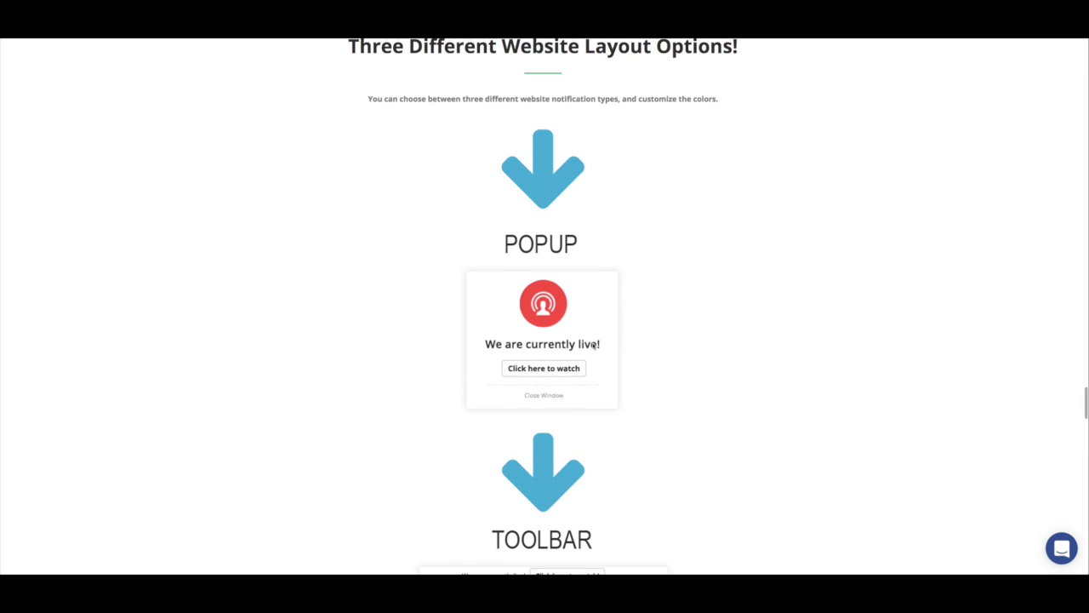
drag(1, 40, 1088, 60)
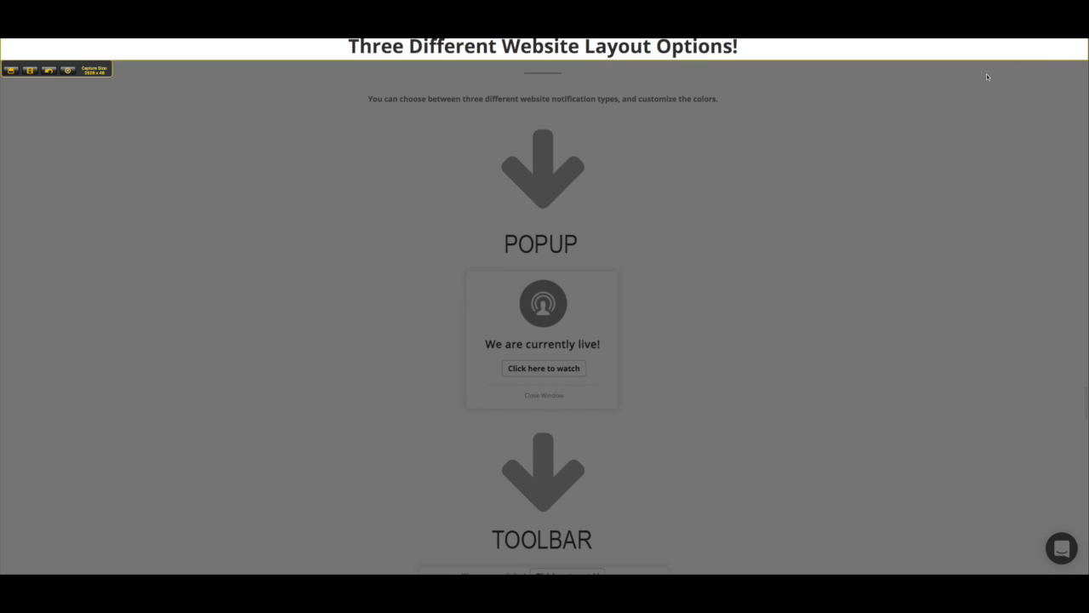
click(67, 72)
scroll(499, 451, down, 5)
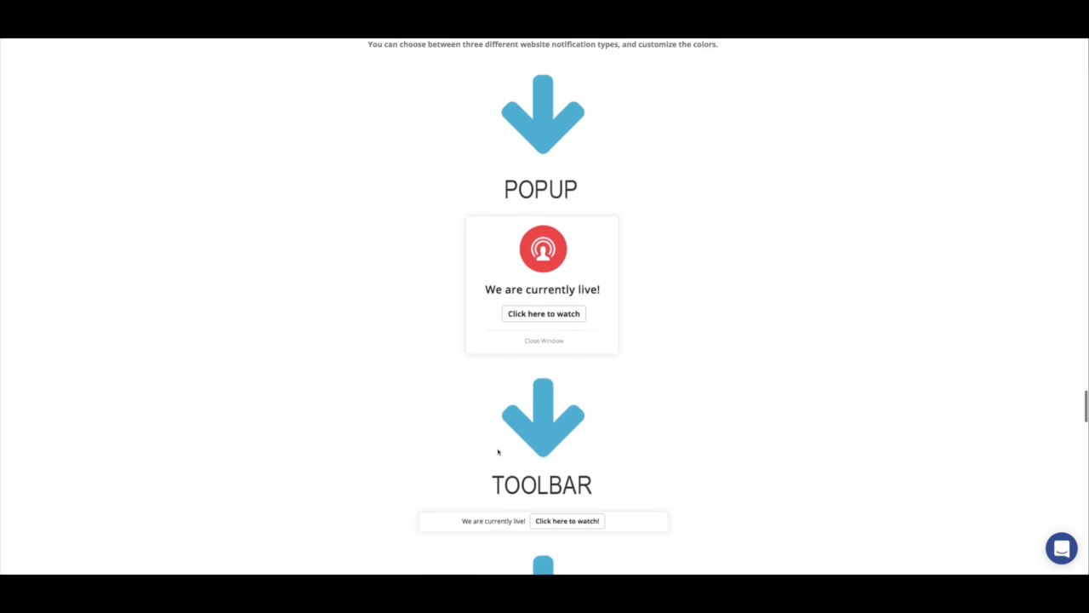
scroll(536, 471, down, 2)
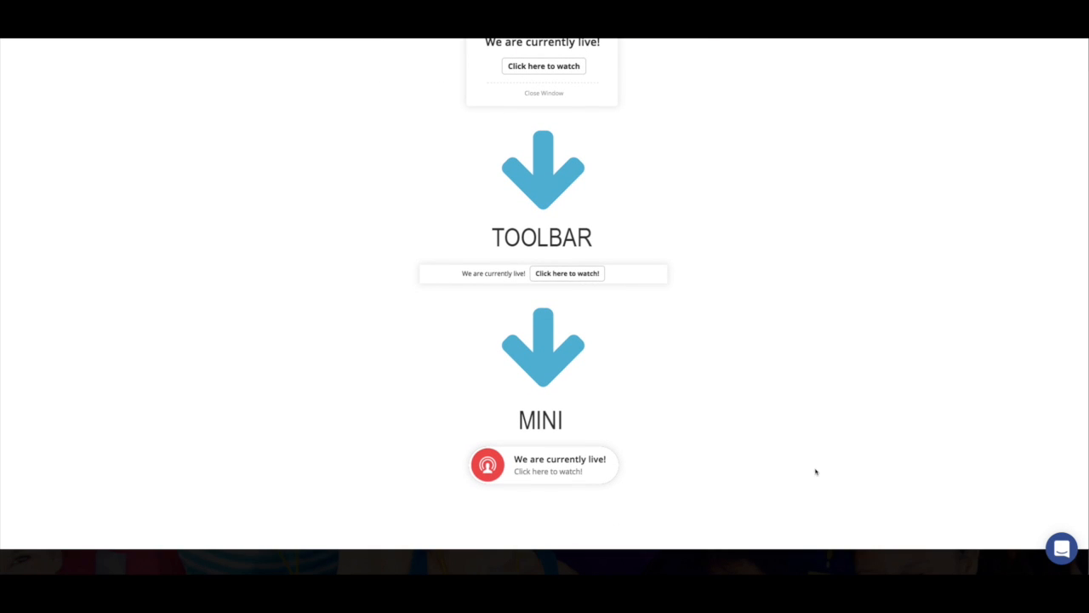
scroll(816, 472, down, 3)
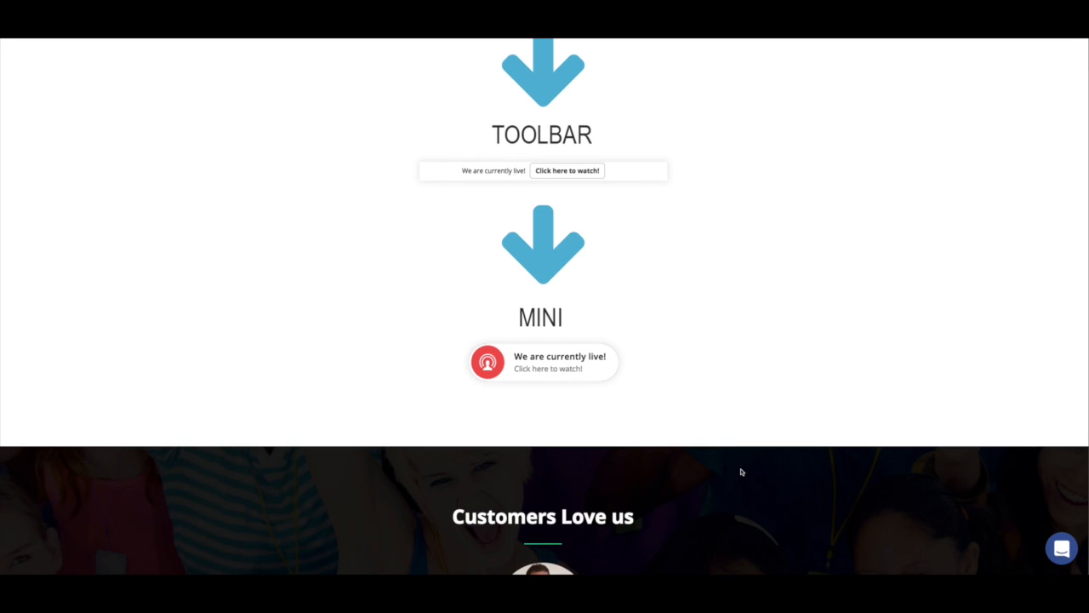
key(ctrl+shift+c)
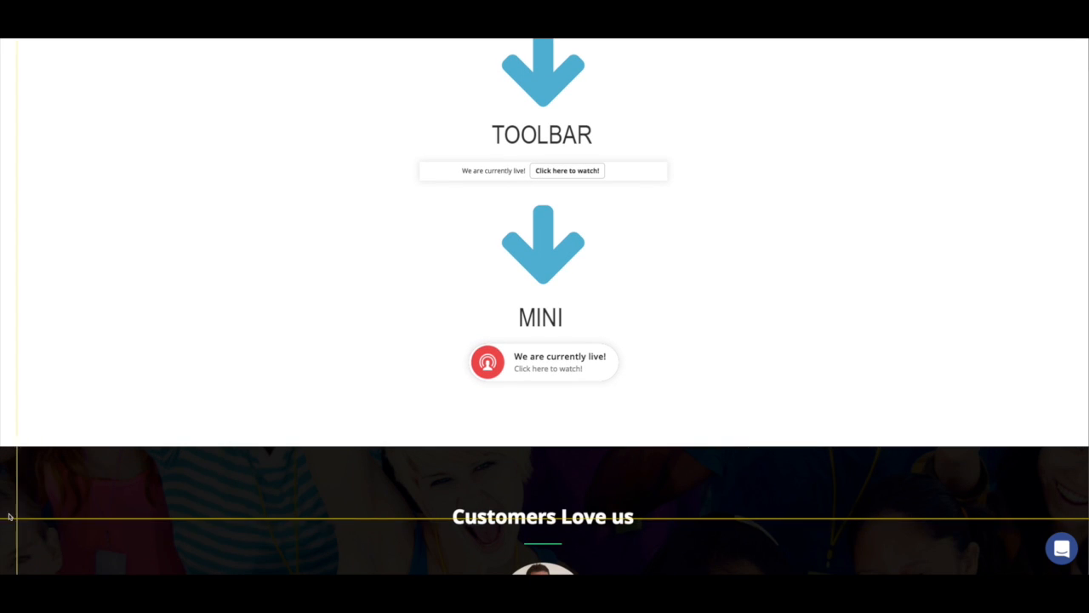
drag(6, 516, 152, 560)
drag(93, 519, 210, 309)
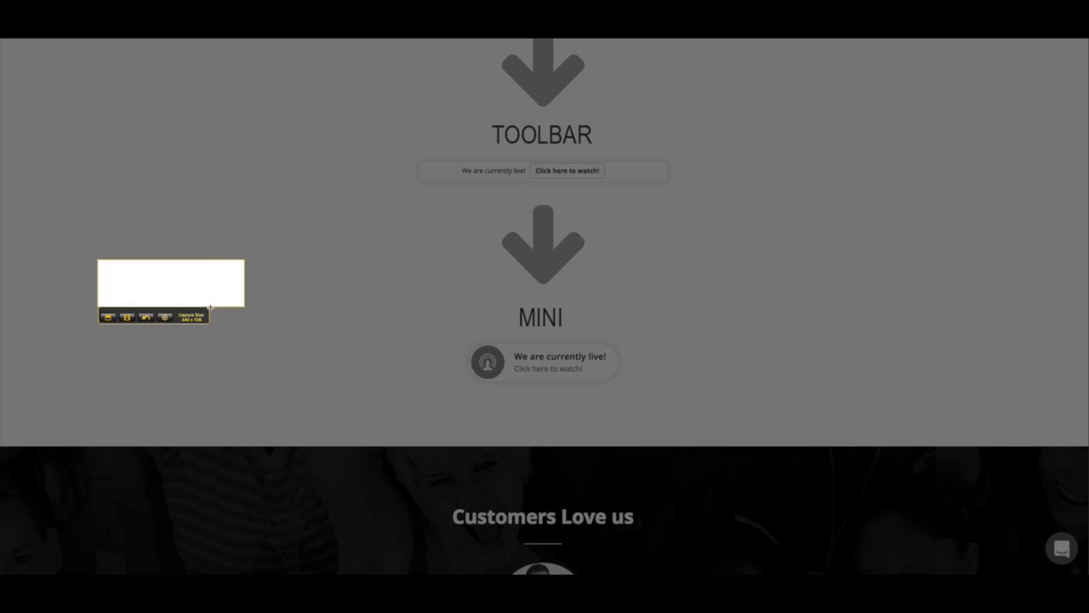
click(162, 318)
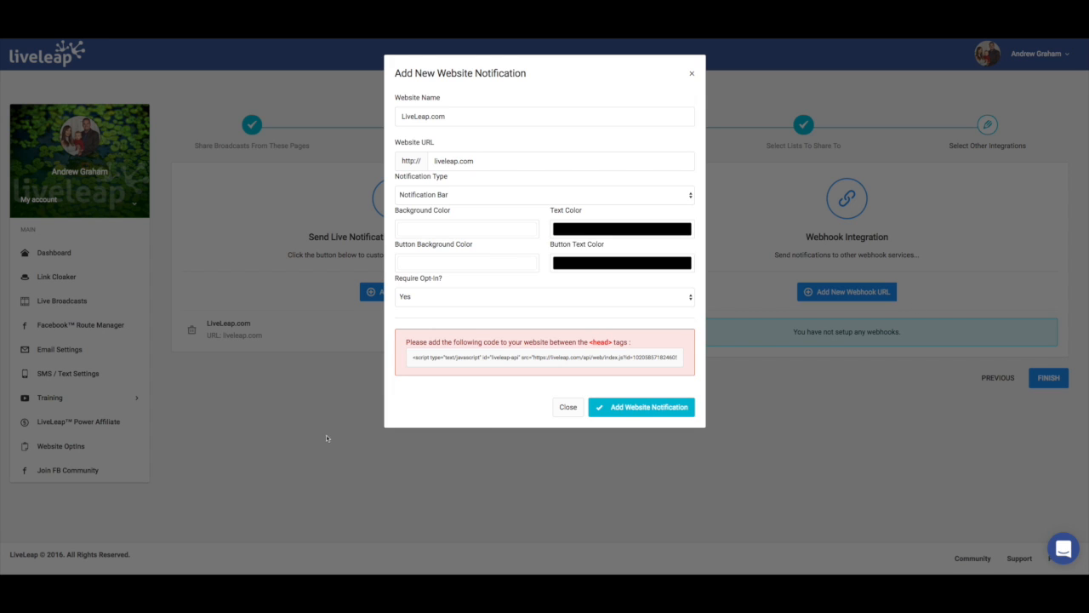
- Set the website notification's type to Popup and its button background color to a medium blue
click(469, 195)
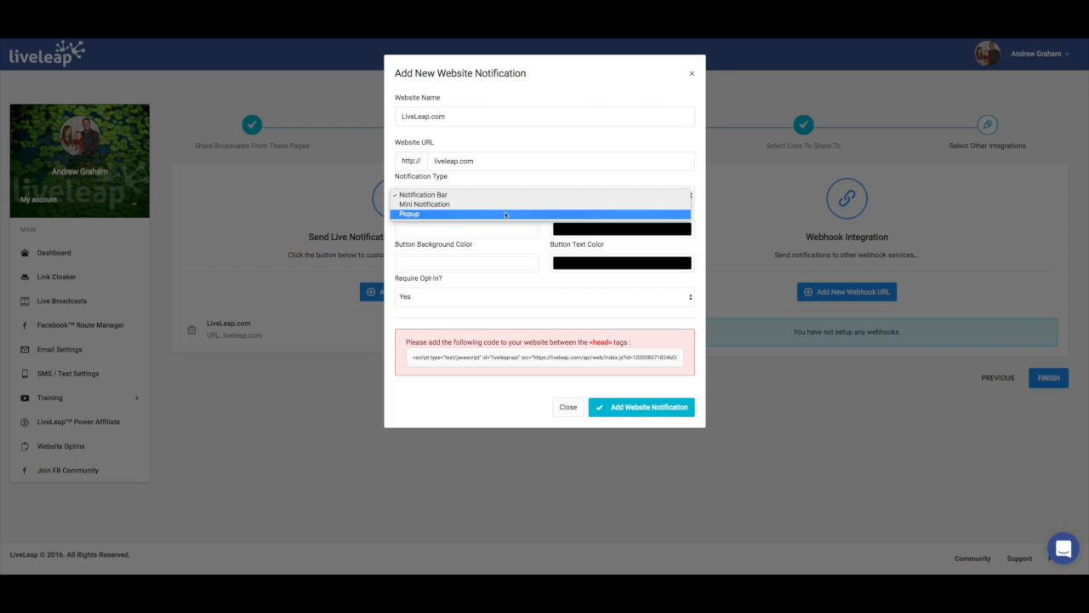
click(505, 215)
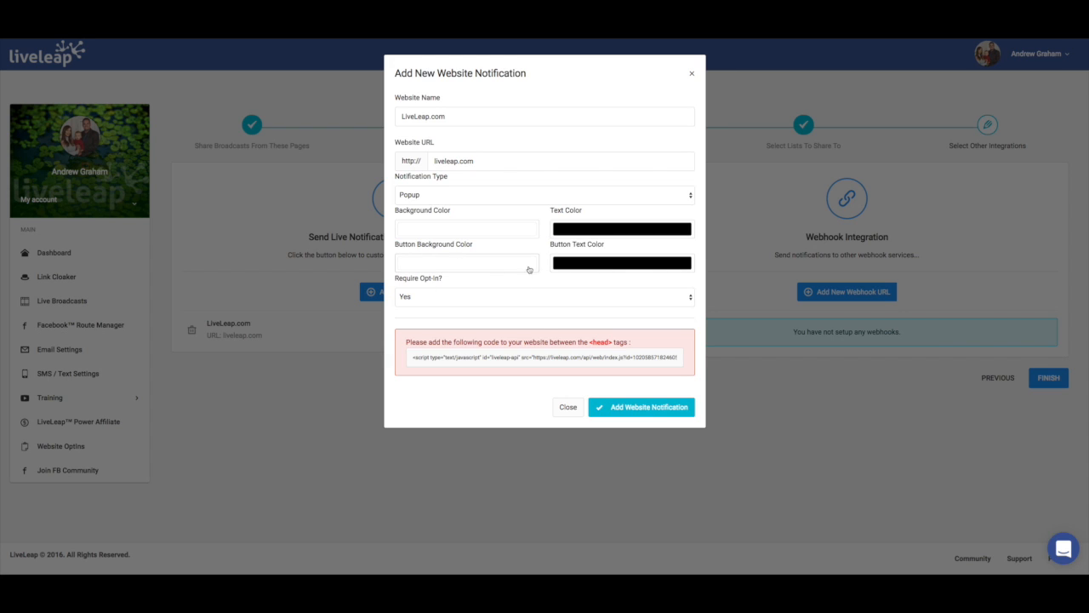
click(449, 267)
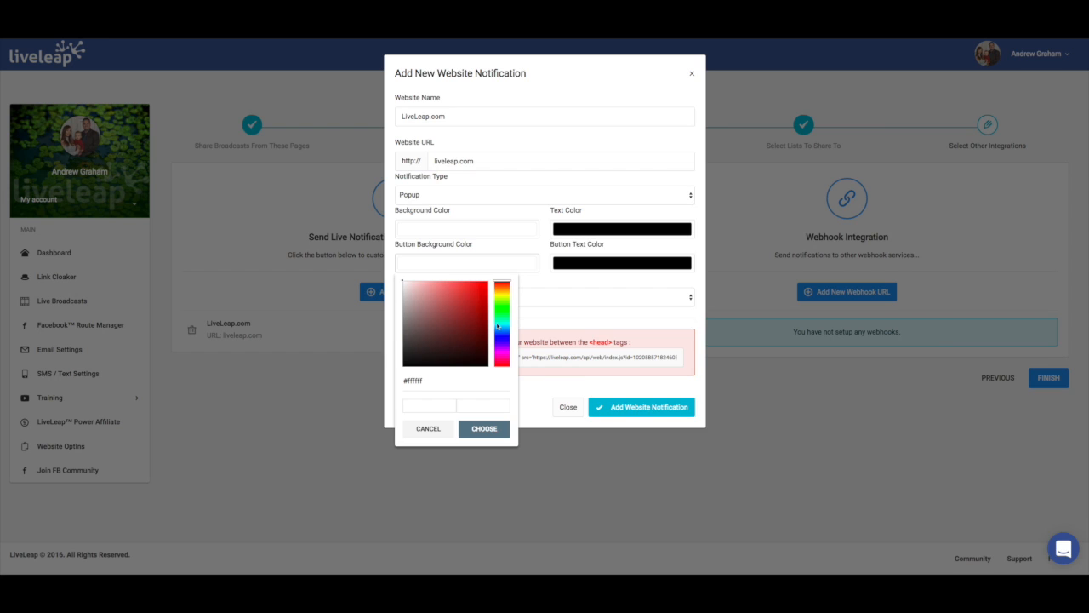
click(496, 327)
drag(496, 328, 497, 330)
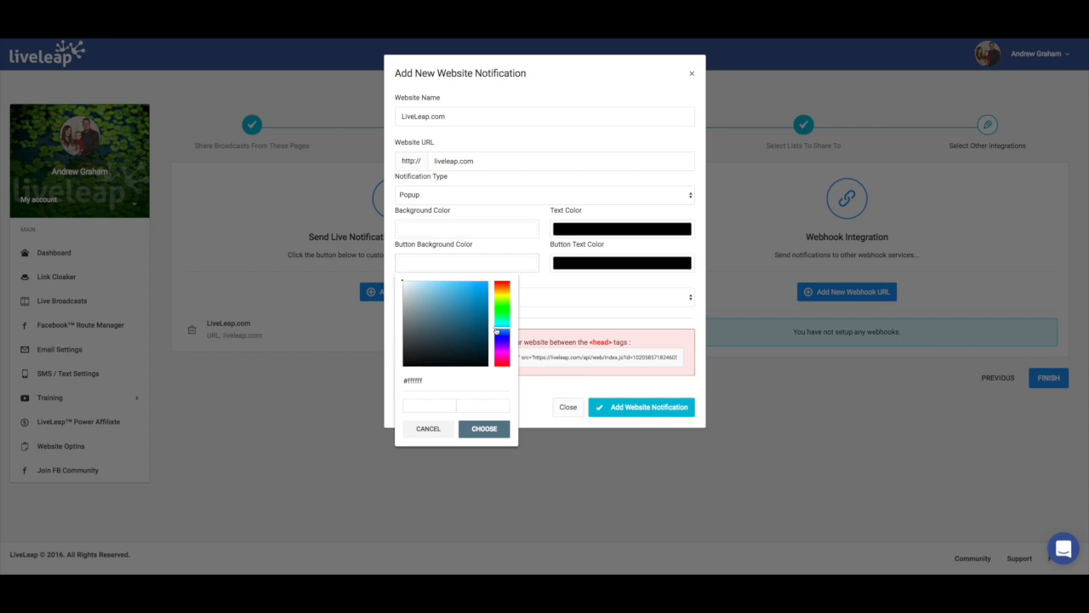
click(460, 306)
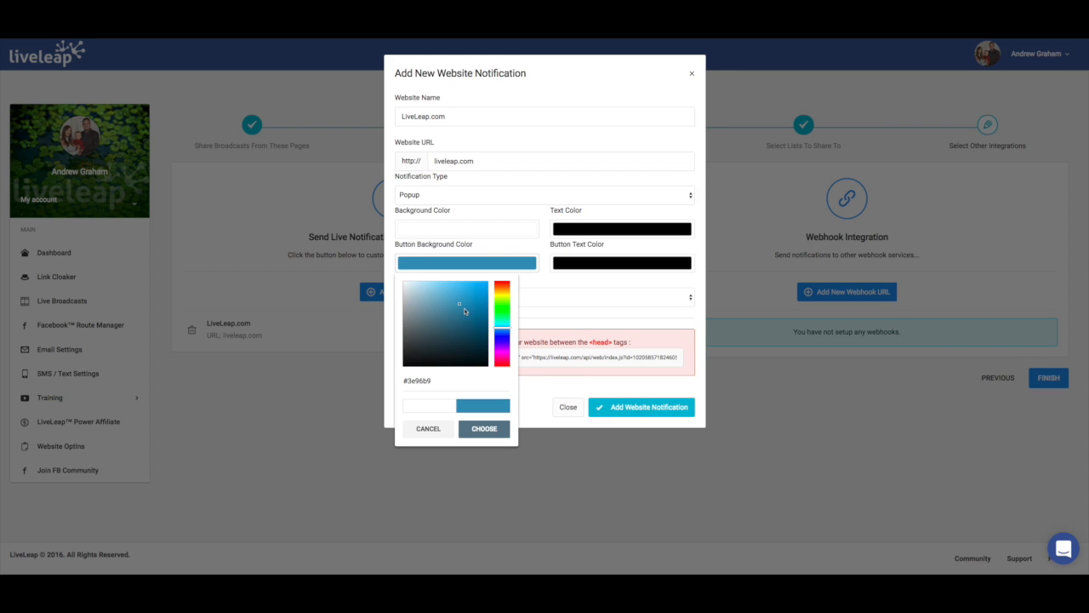
drag(466, 310, 469, 313)
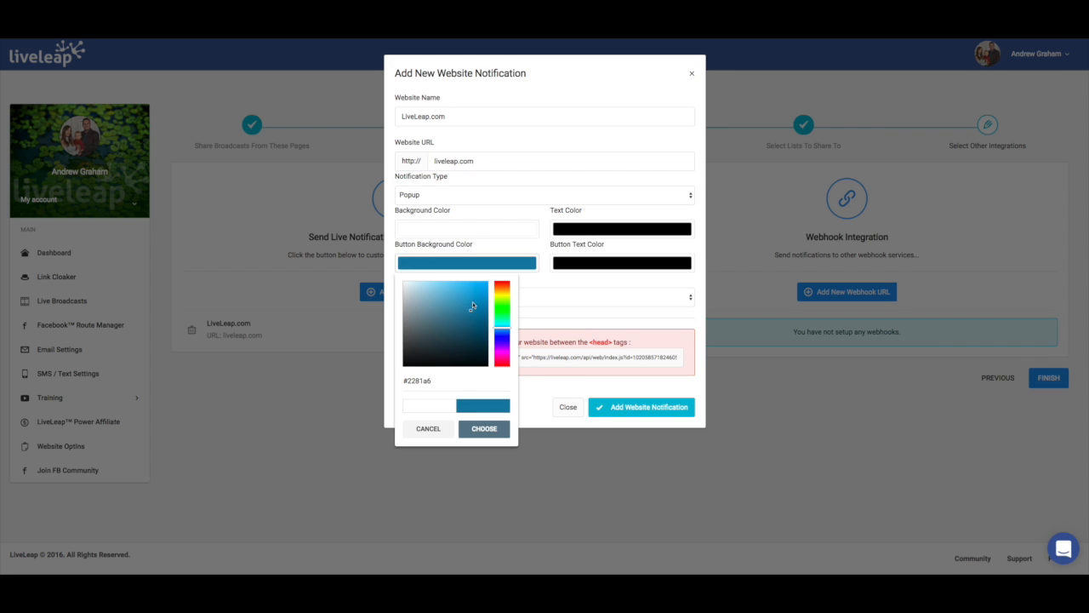
click(473, 300)
click(473, 315)
click(503, 329)
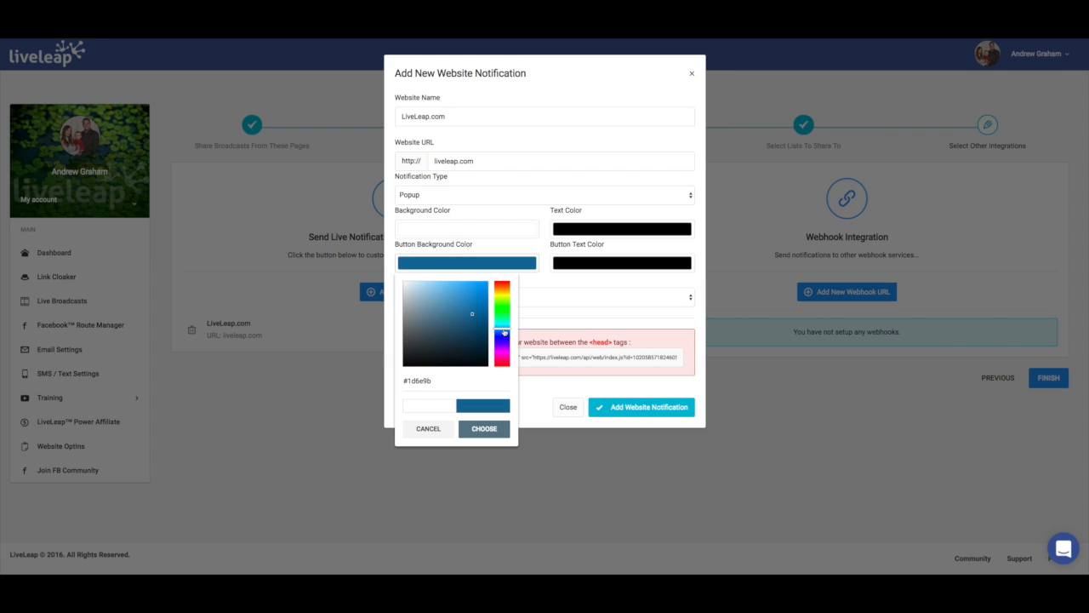
click(475, 300)
click(481, 307)
click(491, 429)
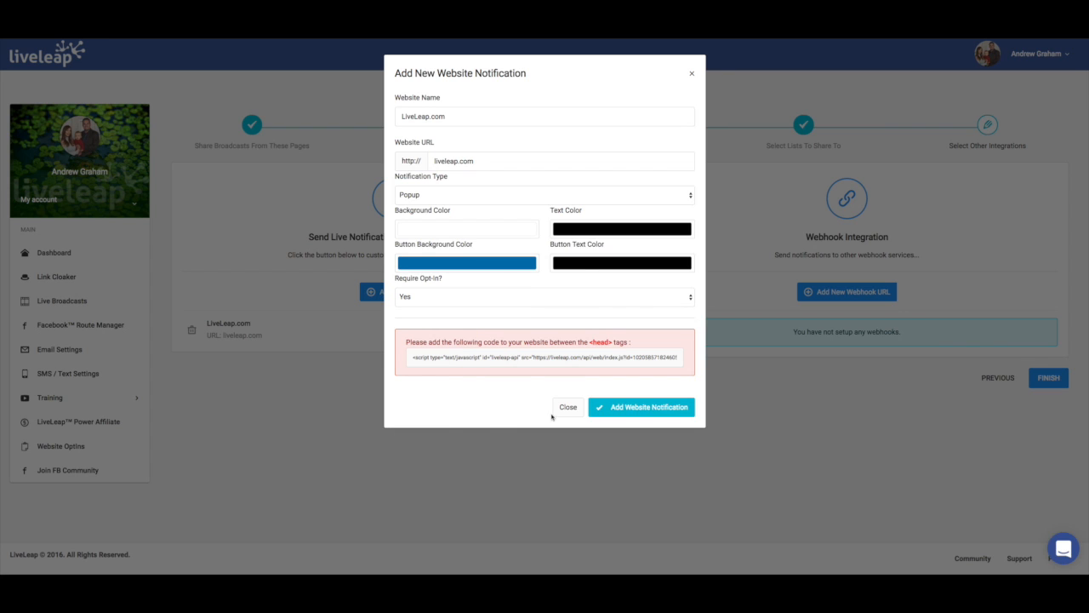
- Set the website notification's button text color to white
click(584, 264)
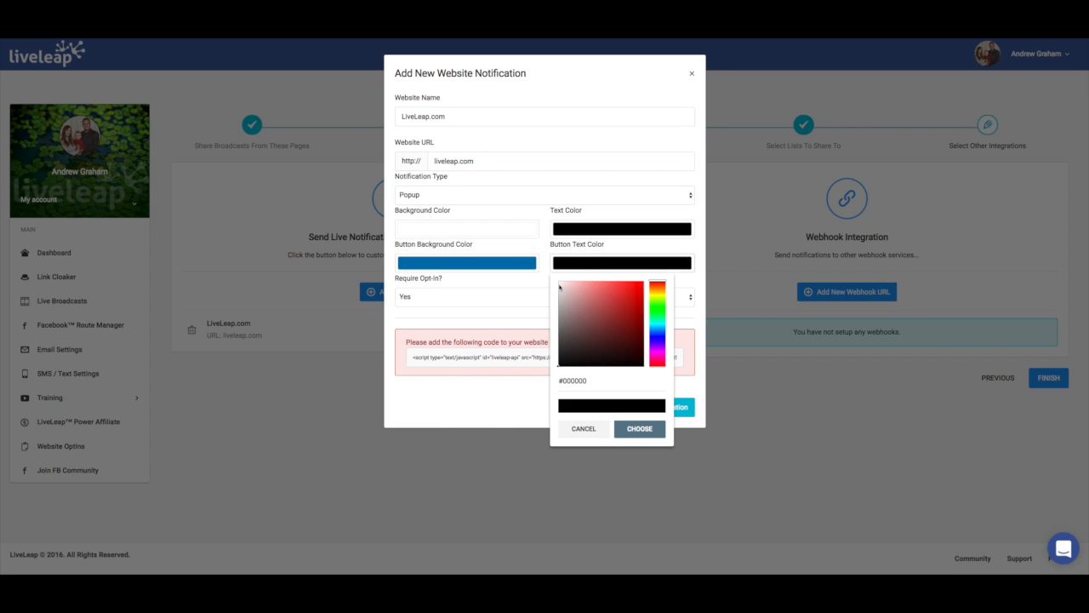
click(559, 283)
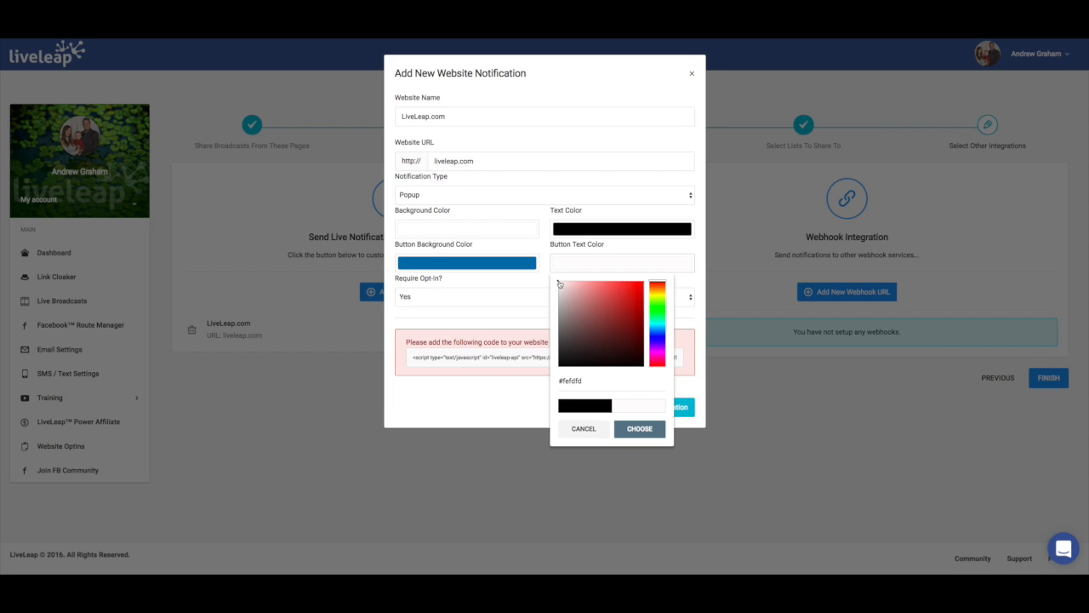
click(560, 282)
click(654, 430)
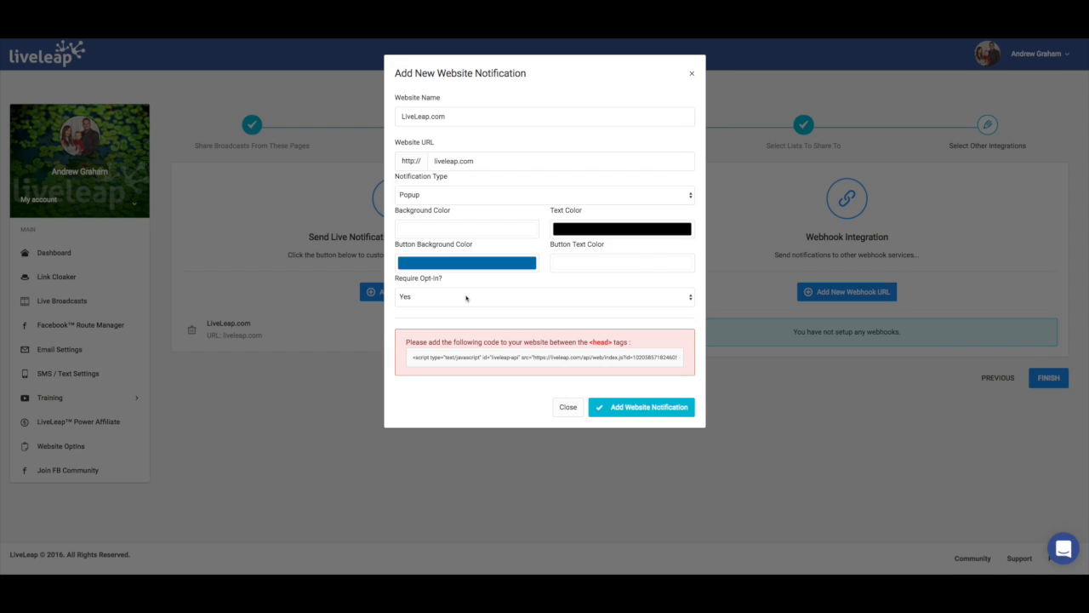
- Set the website notification's opt-in requirement to No
click(467, 298)
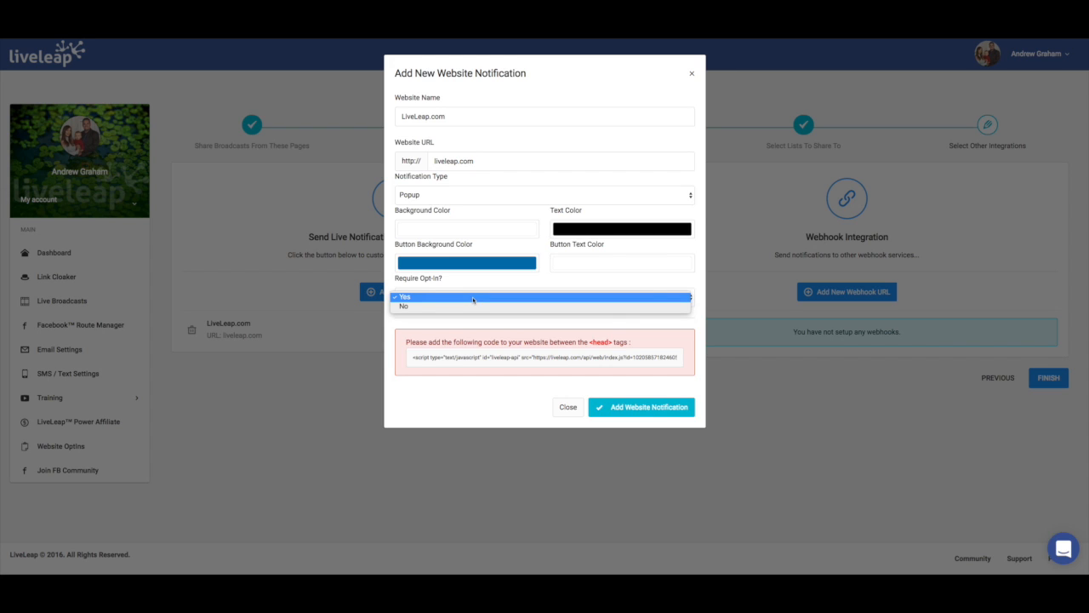
click(474, 290)
click(475, 294)
click(443, 306)
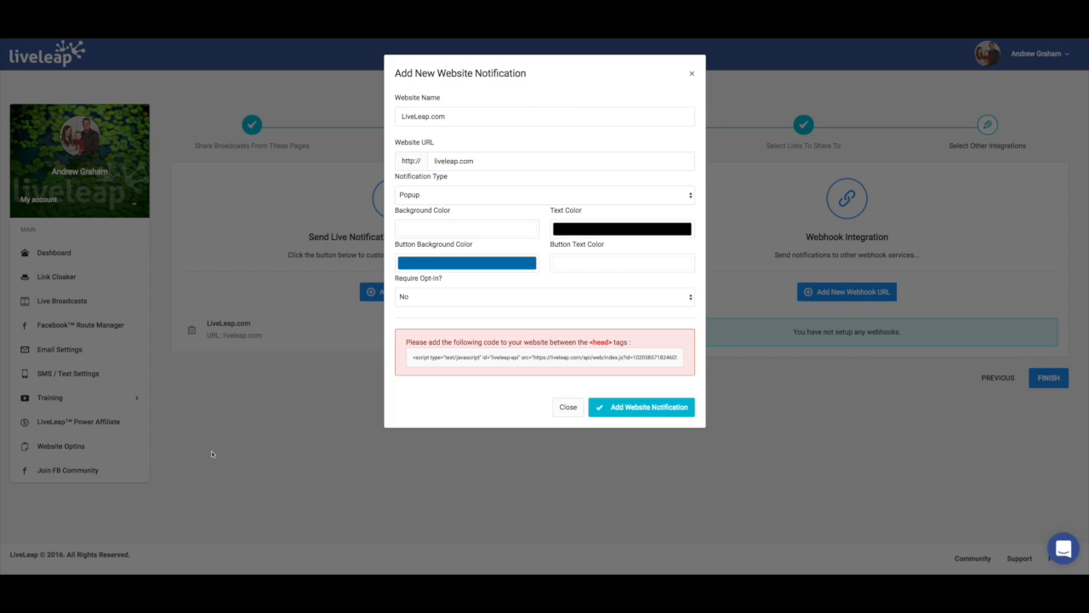
key(ctrl+shift+c)
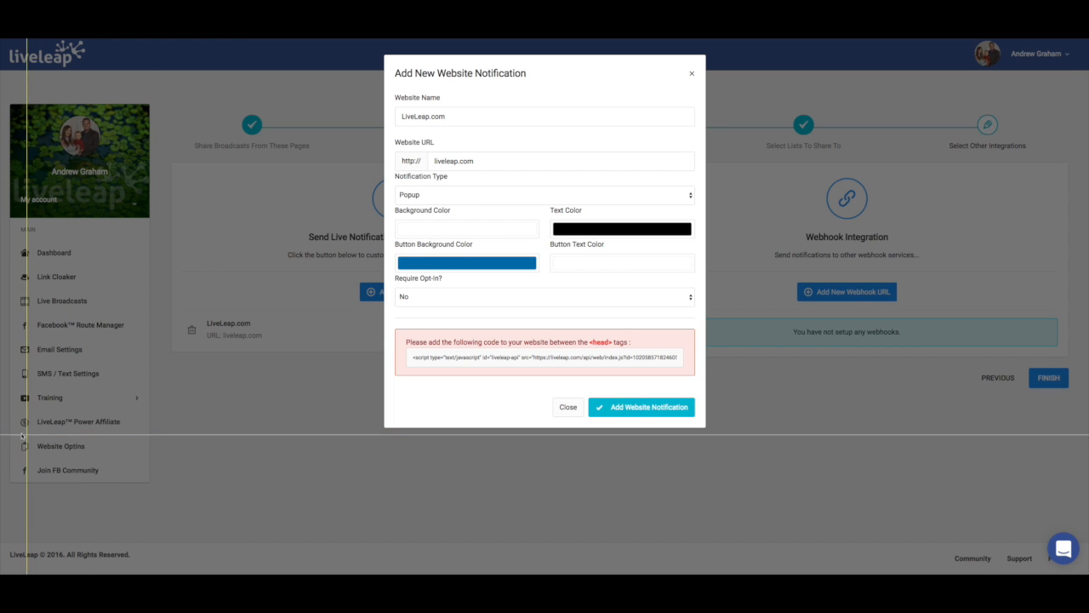
drag(7, 429, 155, 462)
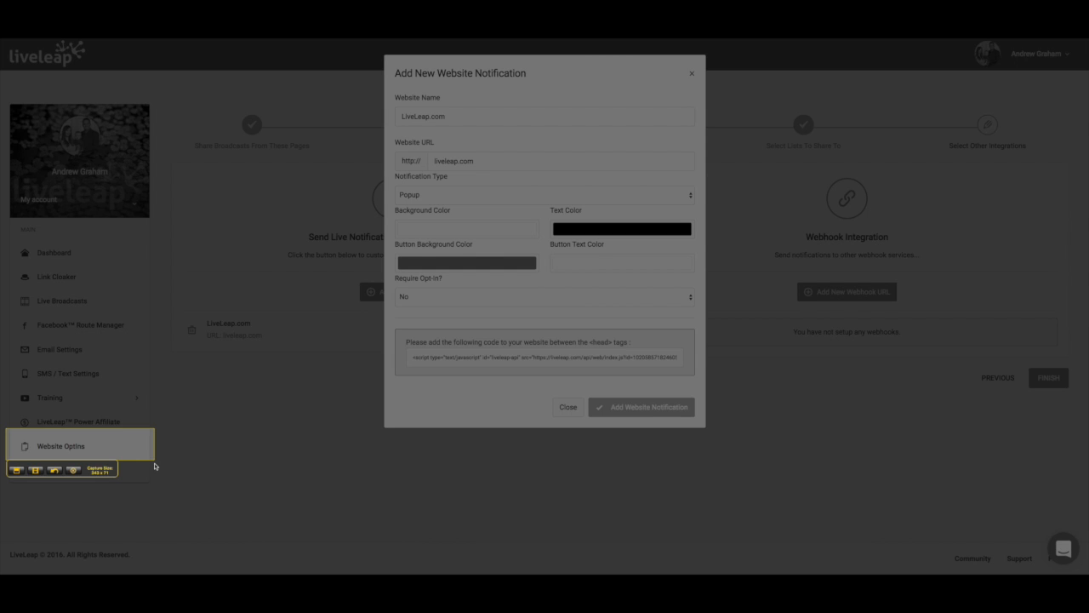
click(73, 469)
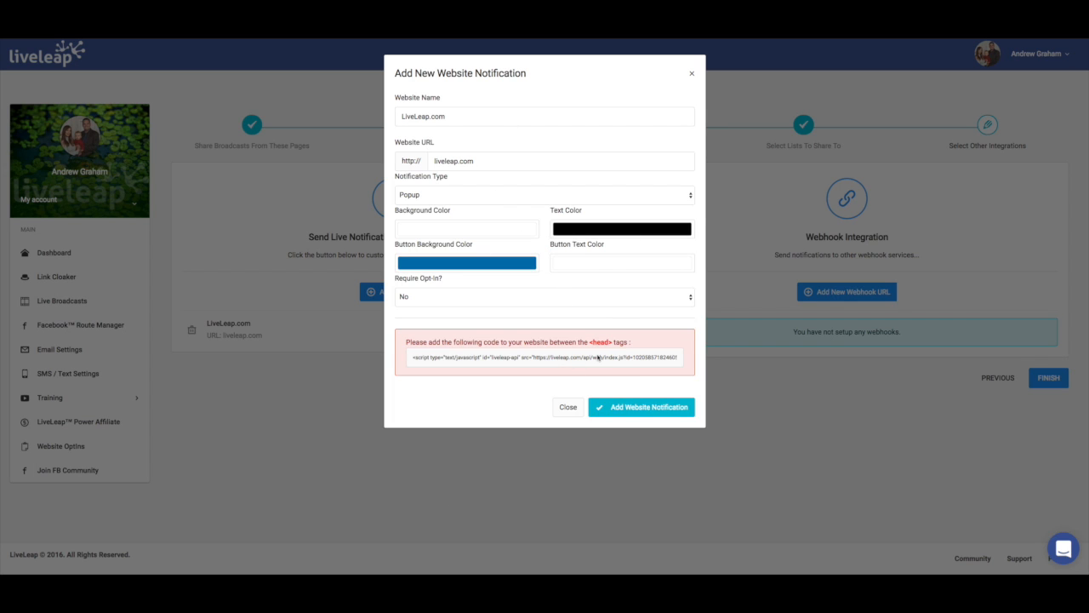
- Select the script code meant for the website's head tags and add the LiveLeap.com website notification to the route
click(579, 360)
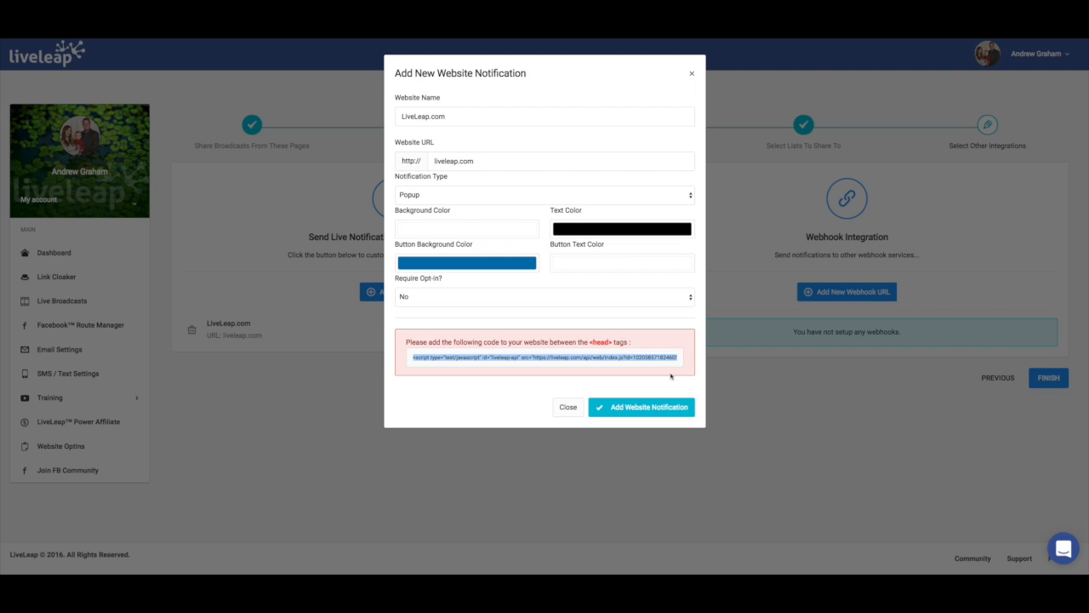
click(633, 409)
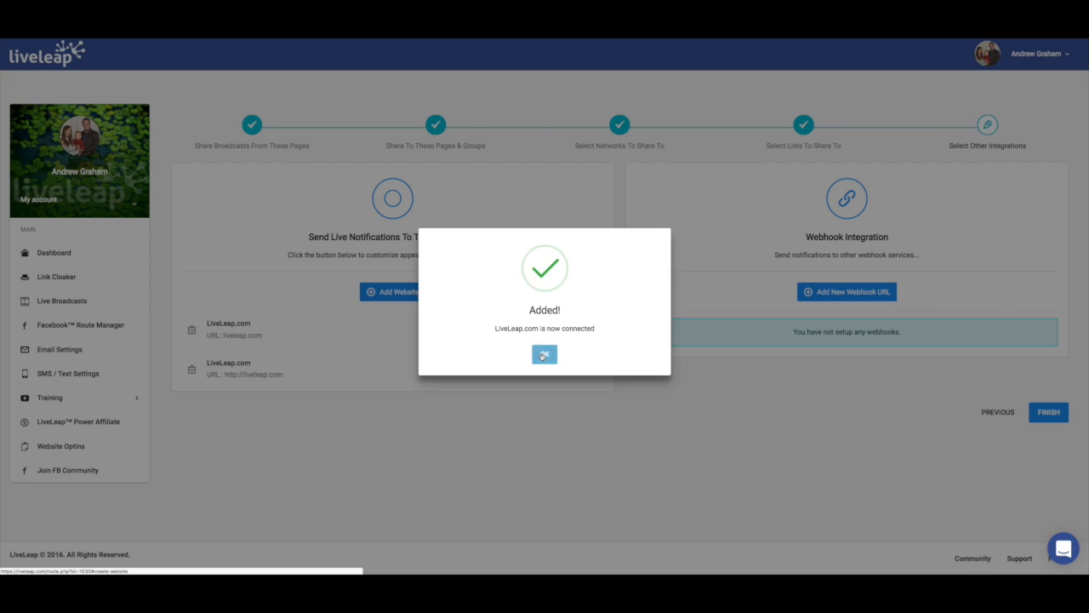
click(543, 356)
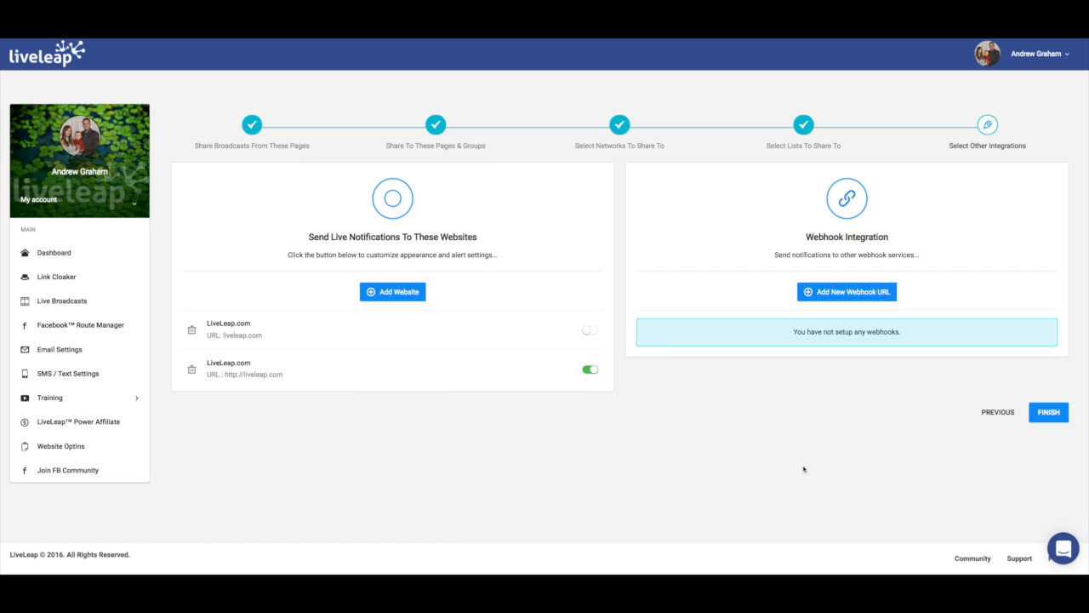
- Finish the setup of the Facebook Coaching Series route
click(1059, 414)
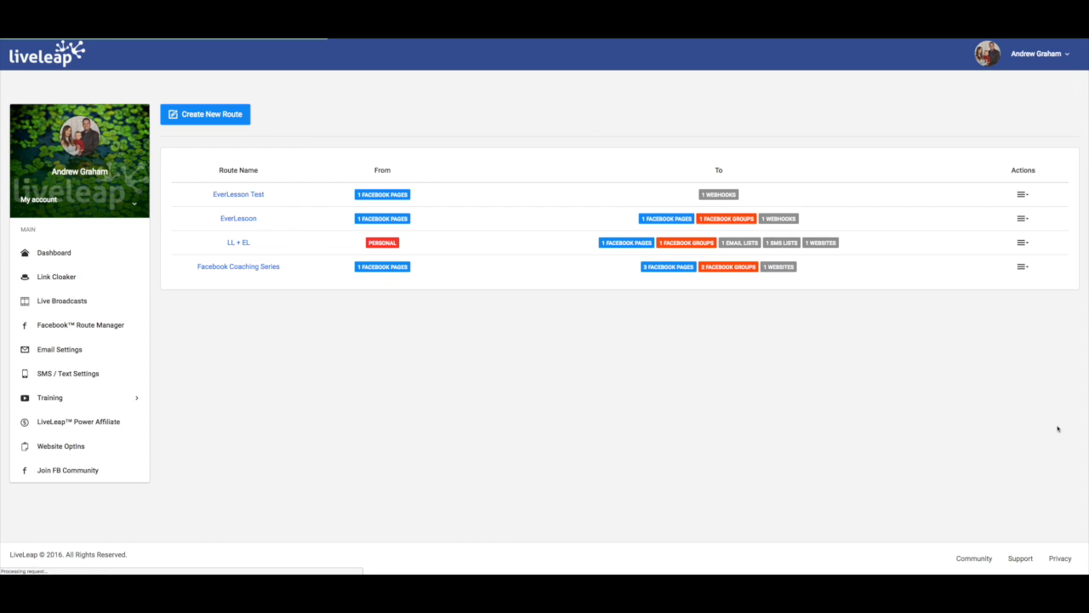